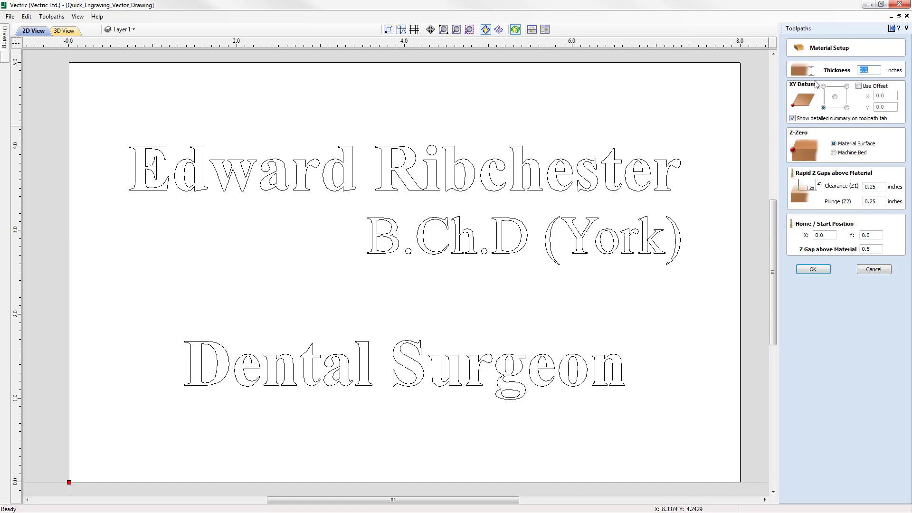
Step: Confirm the material setup with a thickness of 0.1 inches
click(875, 71)
click(813, 270)
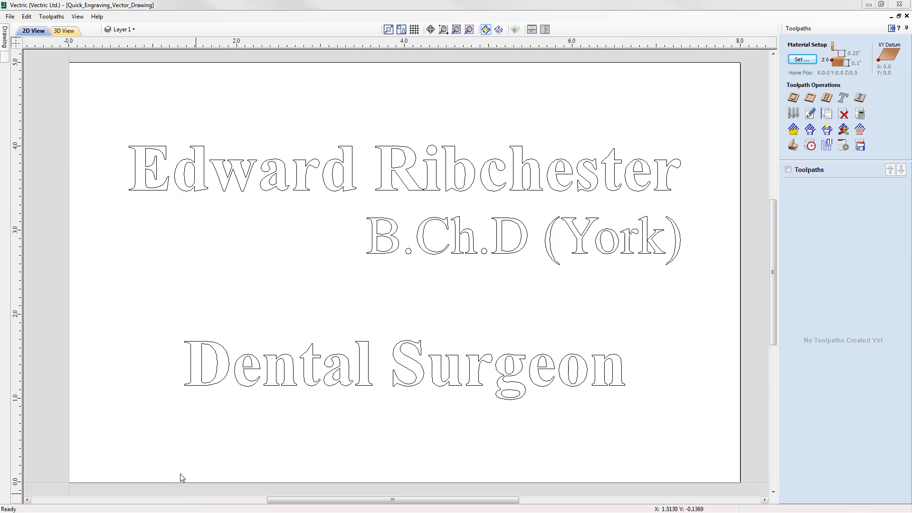
Step: Start a Quick Engrave toolpath on all the lettering vectors, using the imperial specialist Diamond Drag tool (90°, 1/8", 0.02" line width)
drag(95, 109, 721, 441)
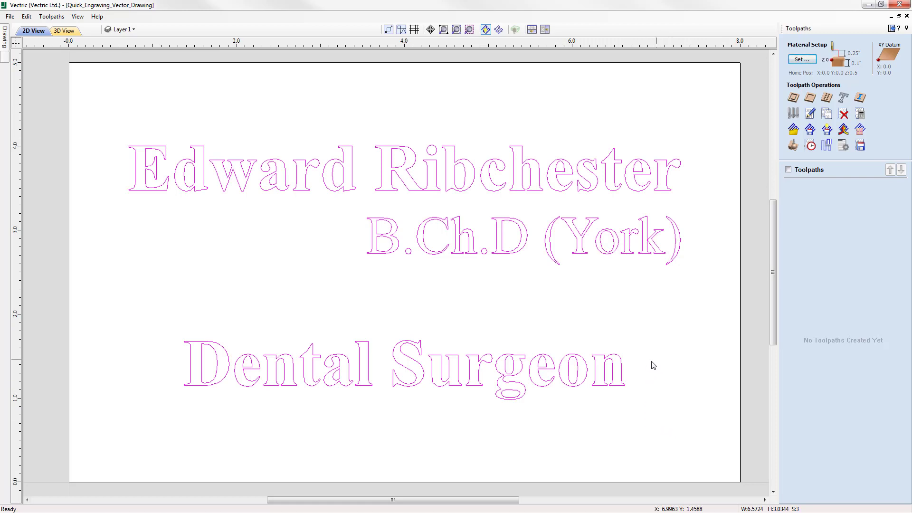
click(845, 99)
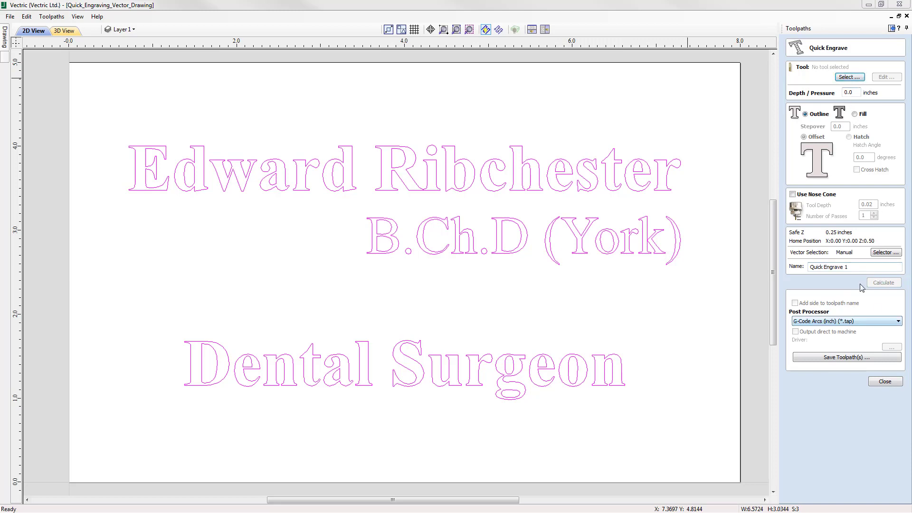
click(850, 78)
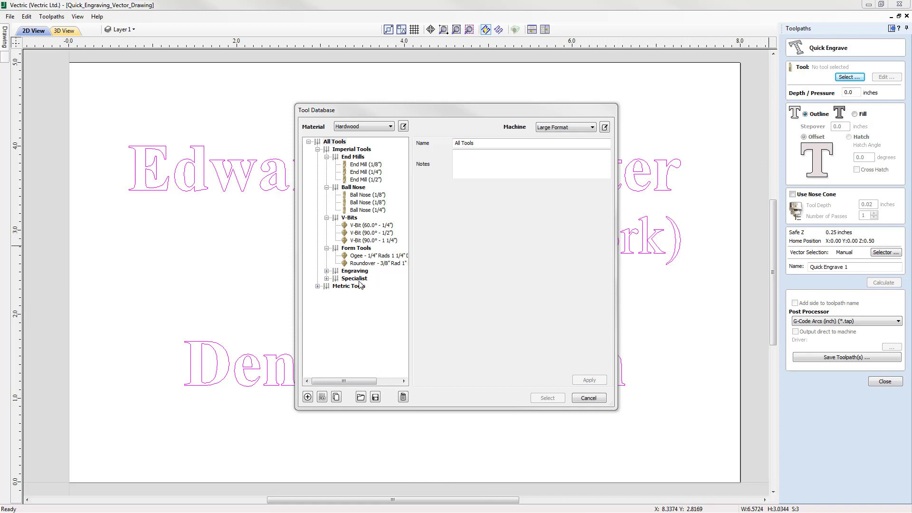
click(327, 278)
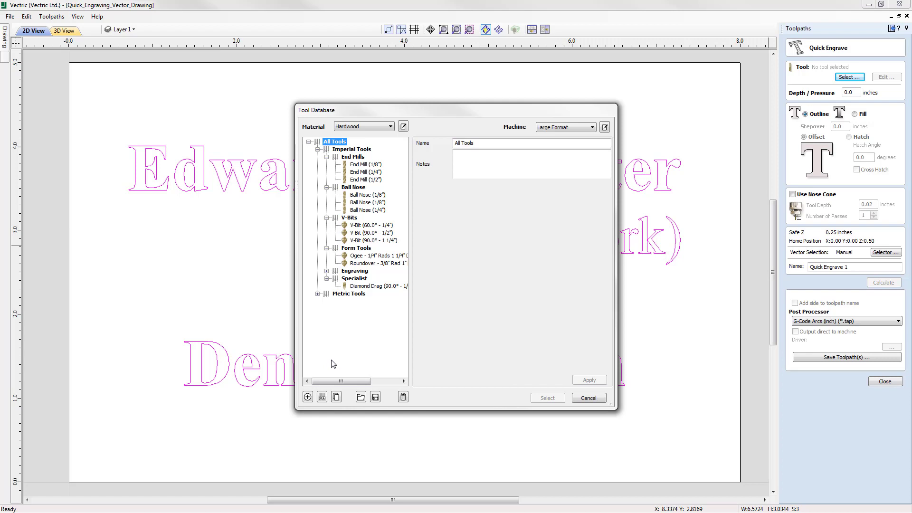
click(382, 288)
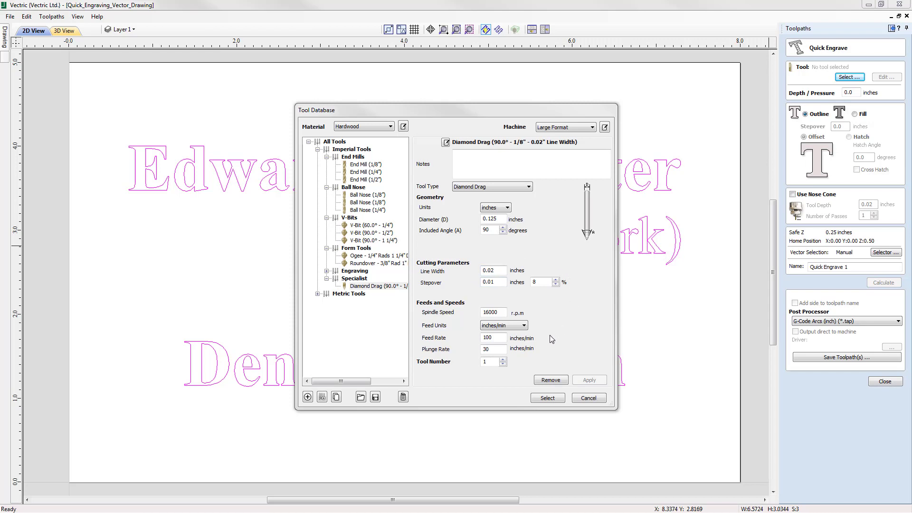
click(547, 398)
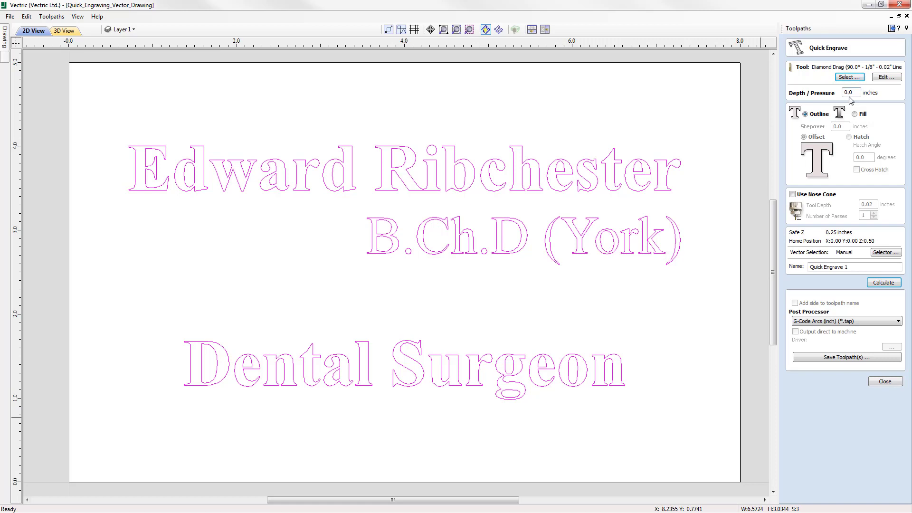
Step: Set the engraving depth to 0.1 inches and calculate the outline toolpath
drag(849, 94, 854, 94)
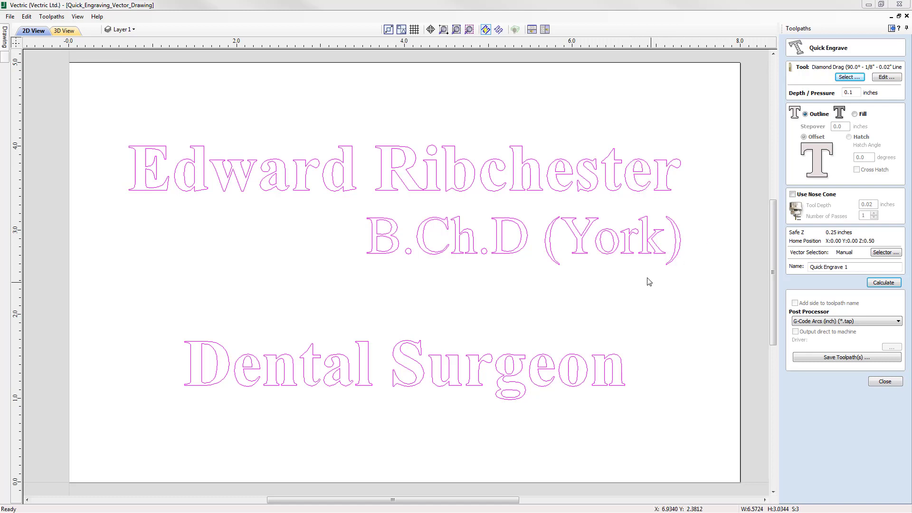
click(885, 285)
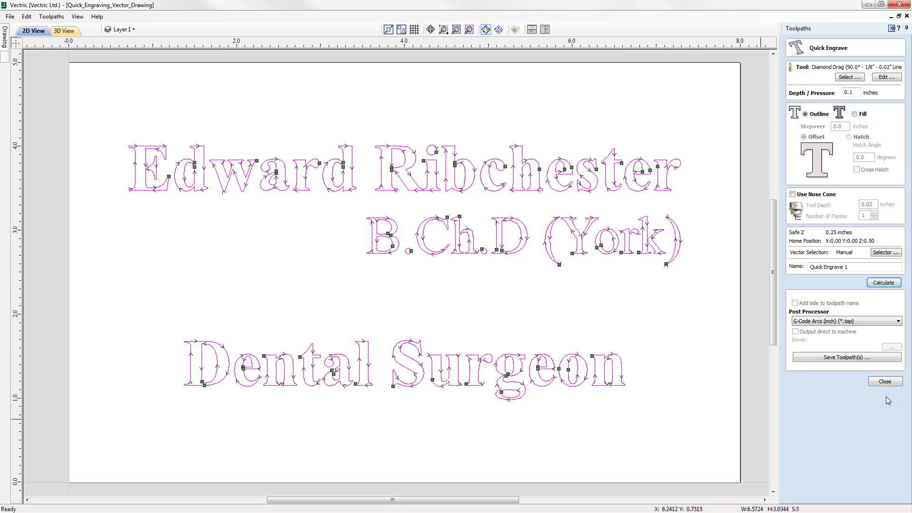
click(884, 382)
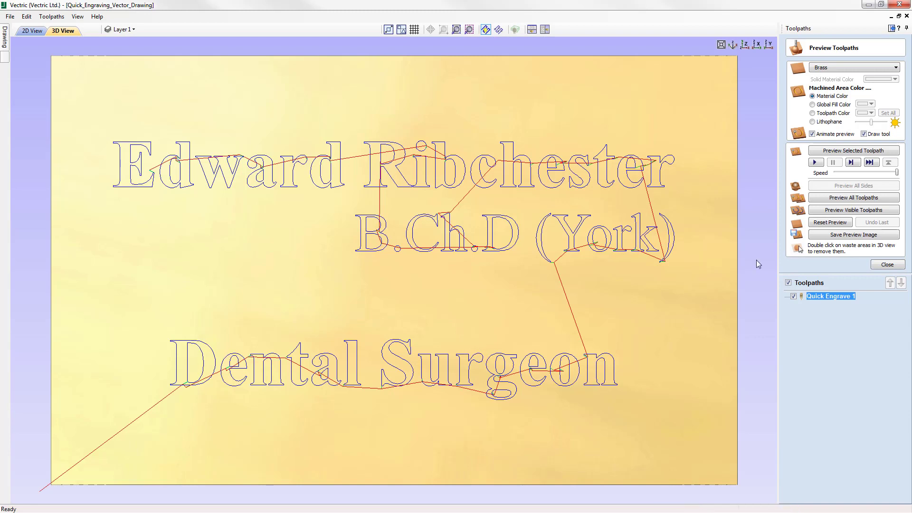
Step: Preview the outline engraving toolpath on the brass material and inspect the lettering from several angles in 3D
click(849, 150)
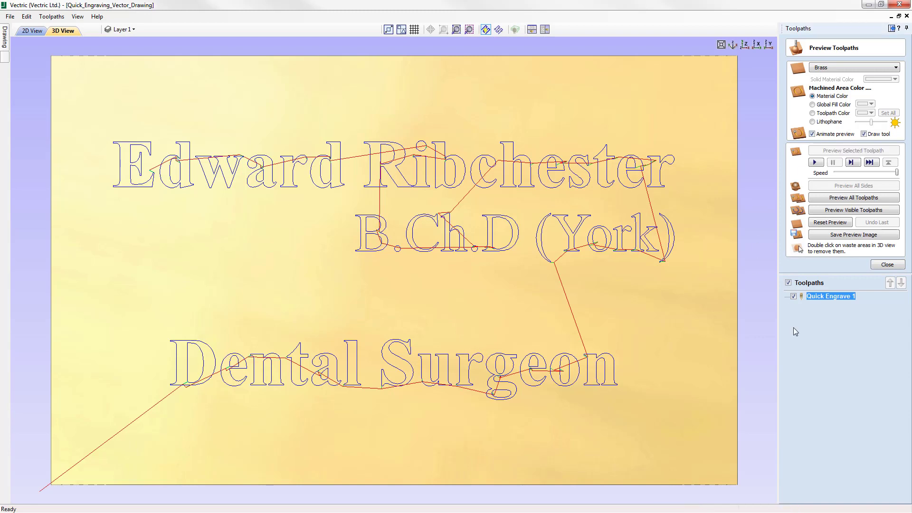
drag(466, 416, 404, 285)
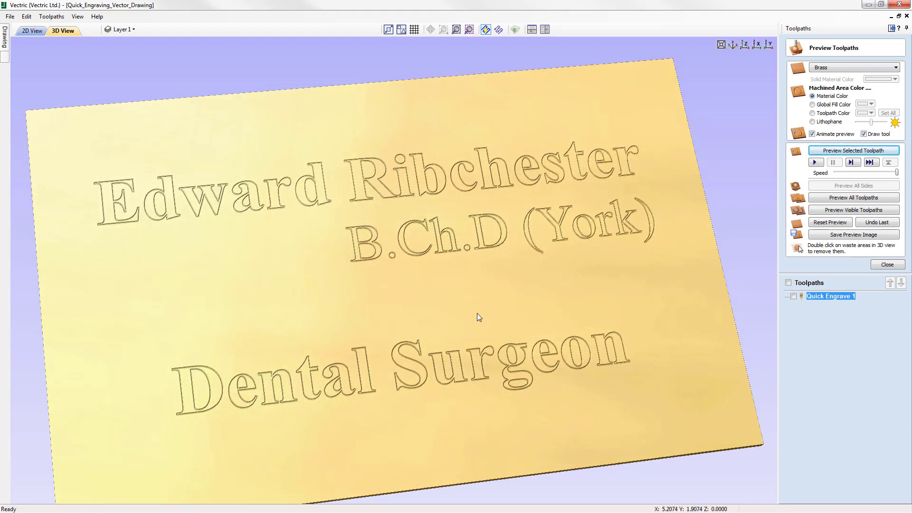
drag(477, 315, 404, 367)
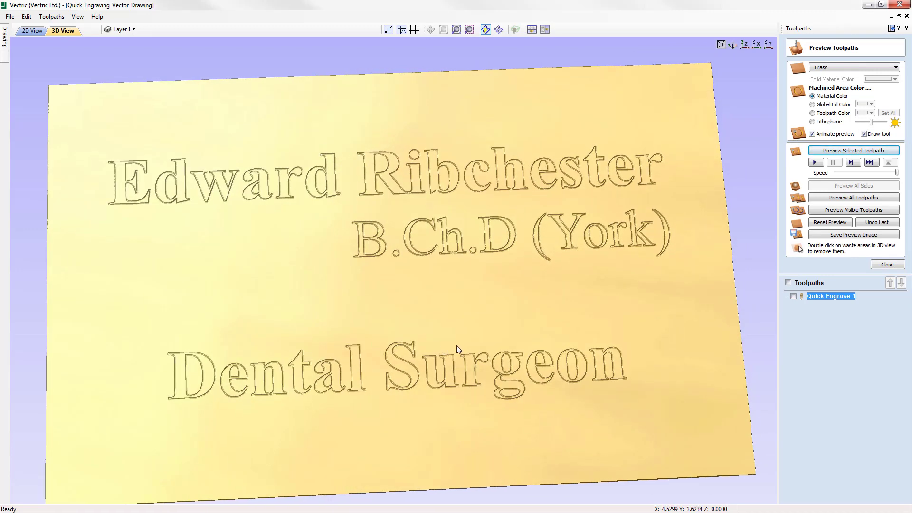
drag(458, 346, 384, 233)
drag(407, 198, 384, 261)
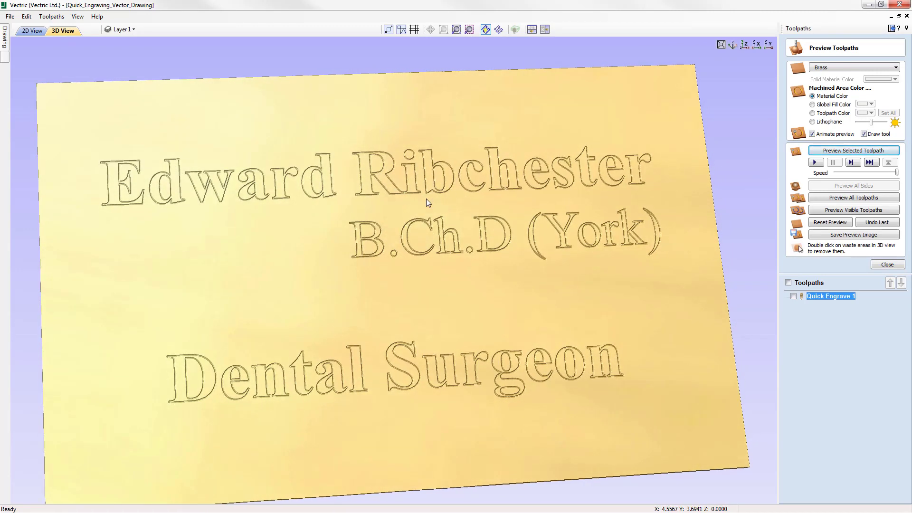
Step: Change the engraving toolpath to an offset fill with a 0.025 inch stepover and recalculate it
click(32, 30)
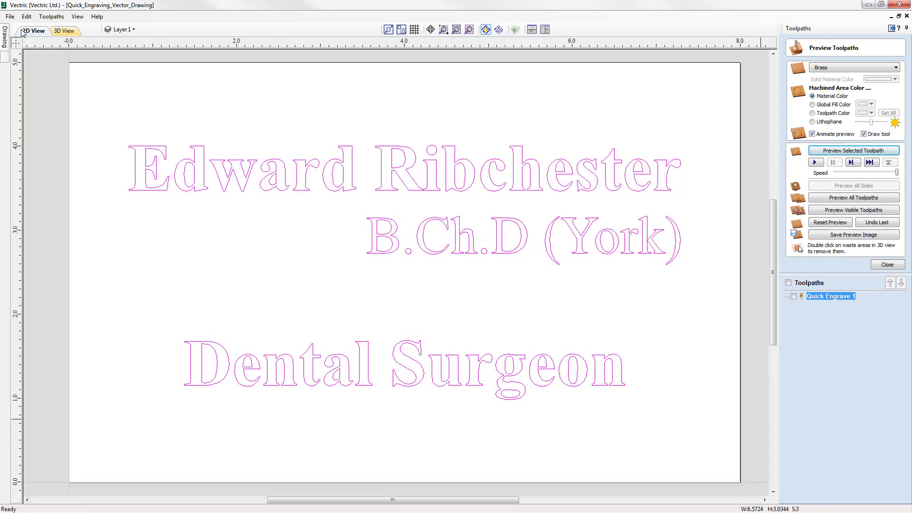
double_click(829, 297)
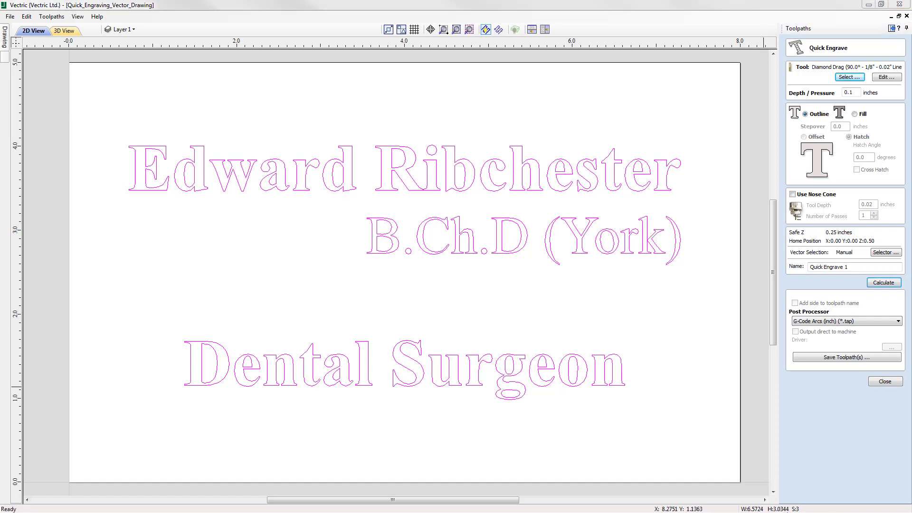
click(855, 114)
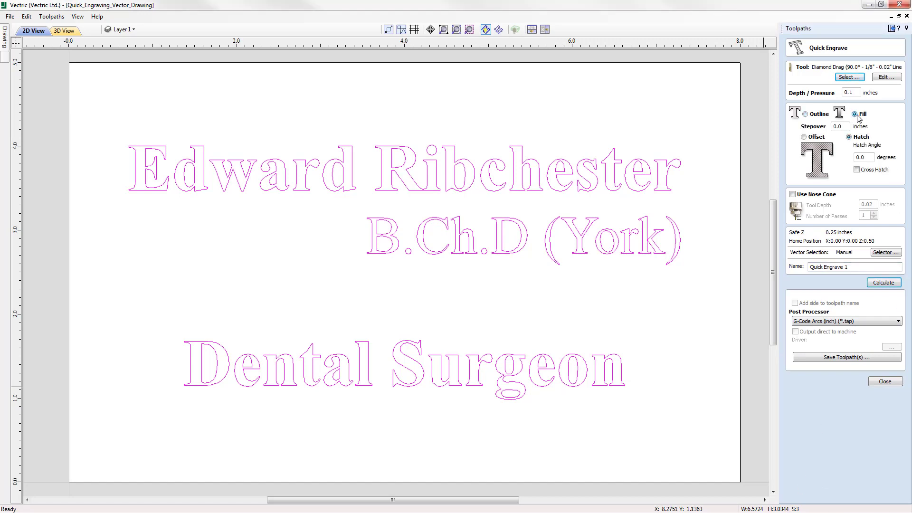
click(812, 139)
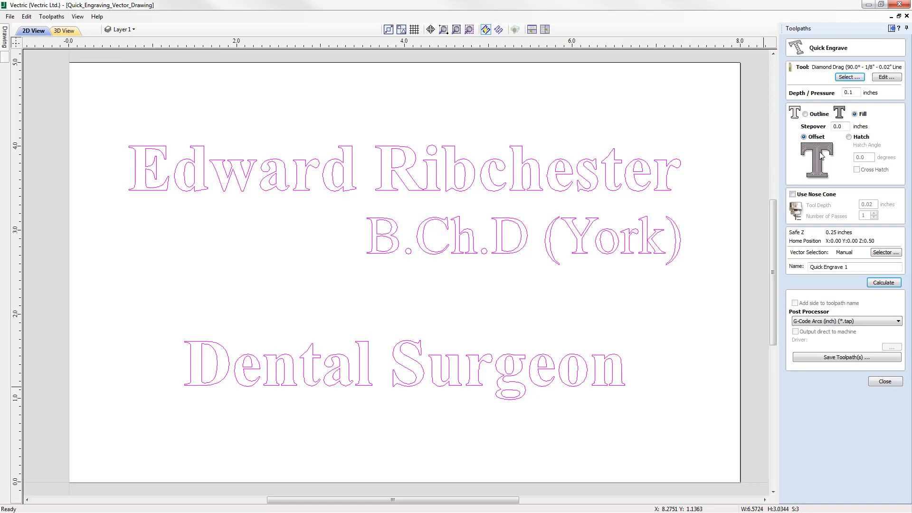
click(850, 138)
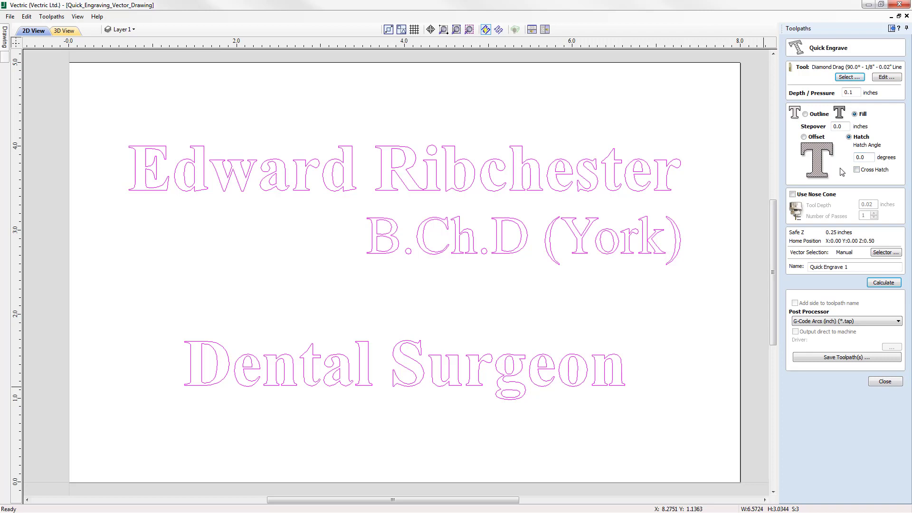
click(816, 136)
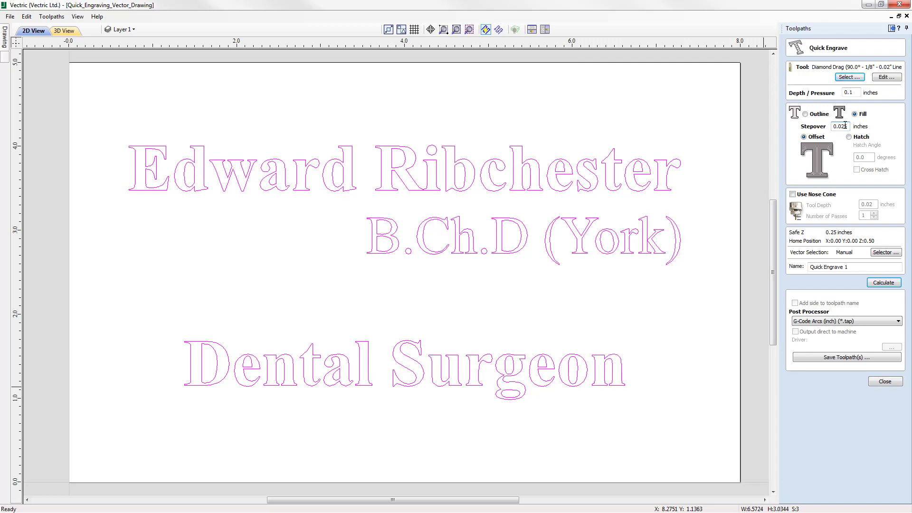
click(884, 282)
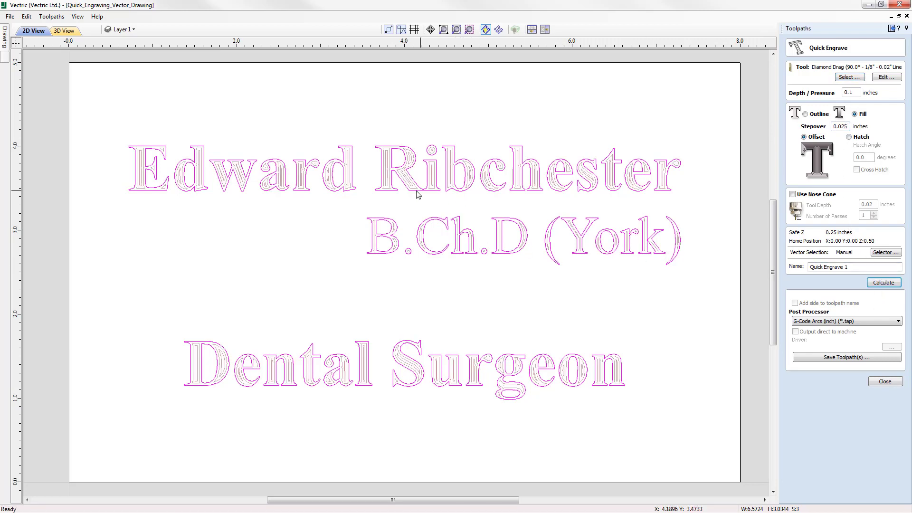
scroll(434, 175, up, 3)
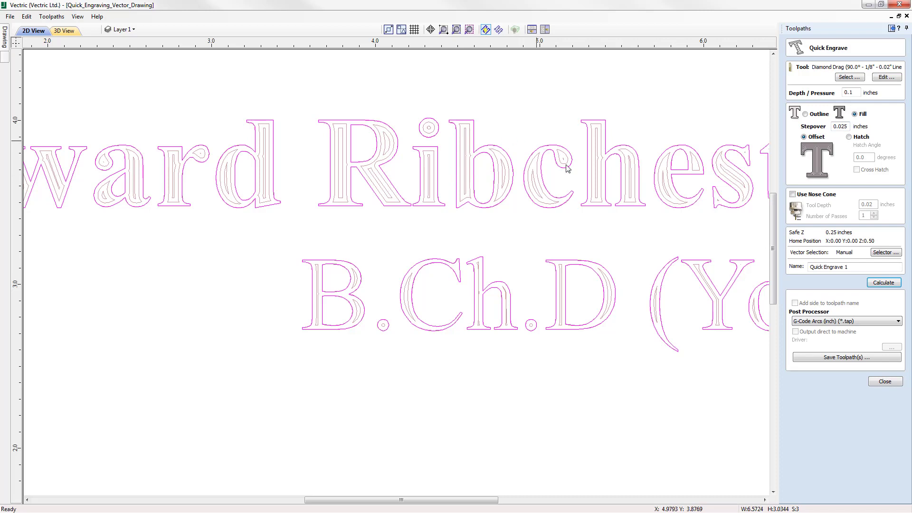
Step: Switch the fill to a hatch pattern at a 45-degree angle and recalculate the toolpath
click(851, 138)
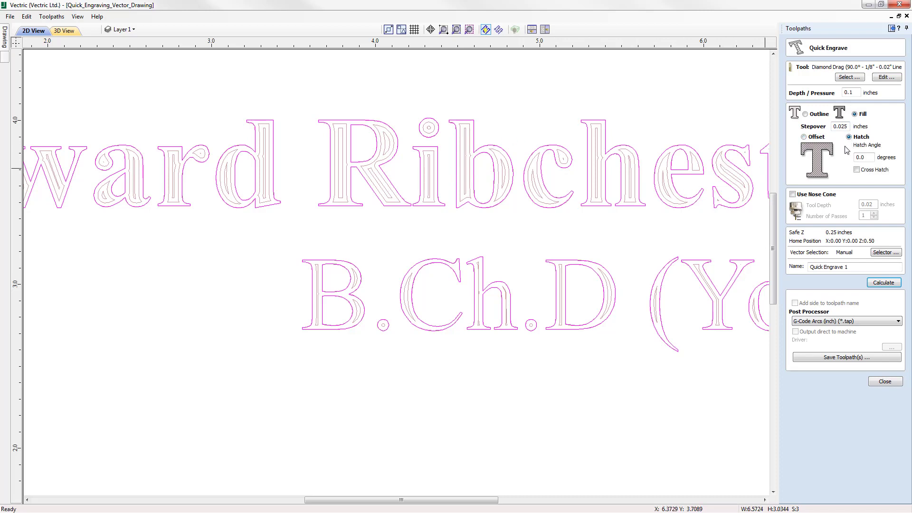
drag(866, 158, 860, 157)
text(45)
click(883, 283)
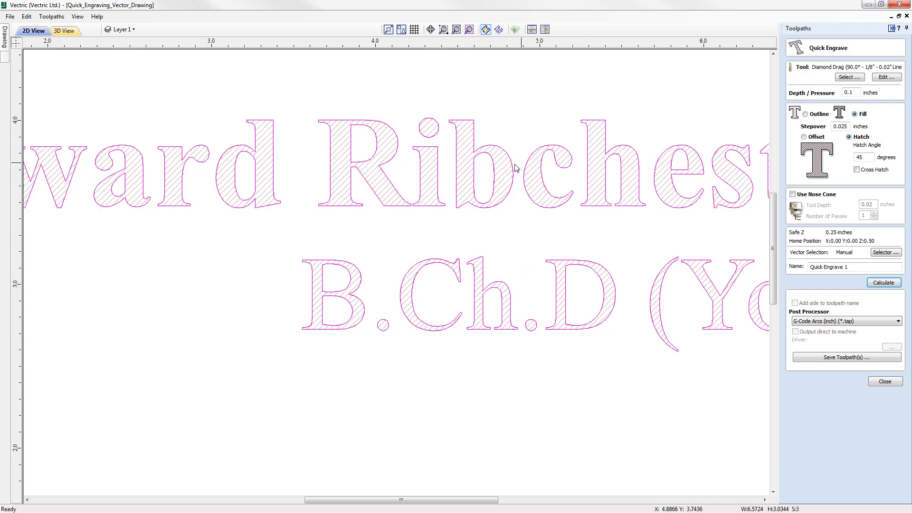
Step: Try cross hatching on the lettering fill, recalculating the toolpath with it turned on and again with it turned off
click(857, 170)
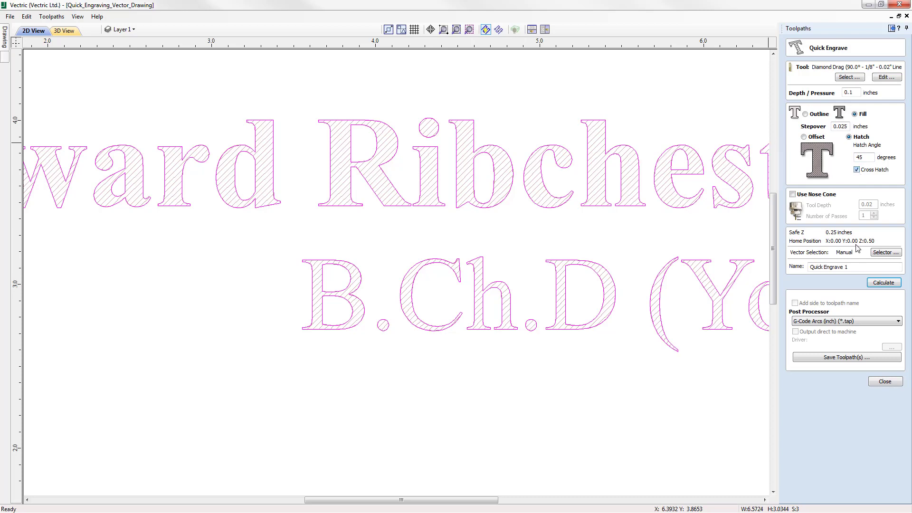
click(883, 283)
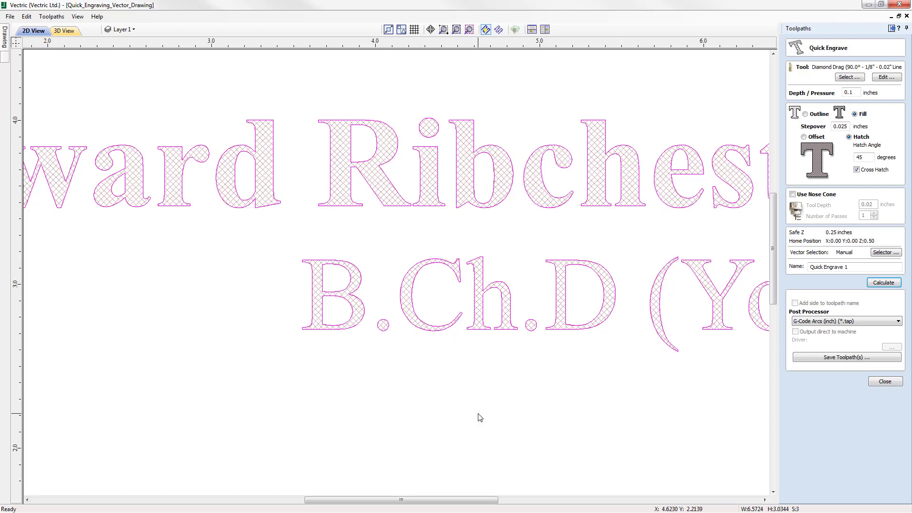
click(857, 169)
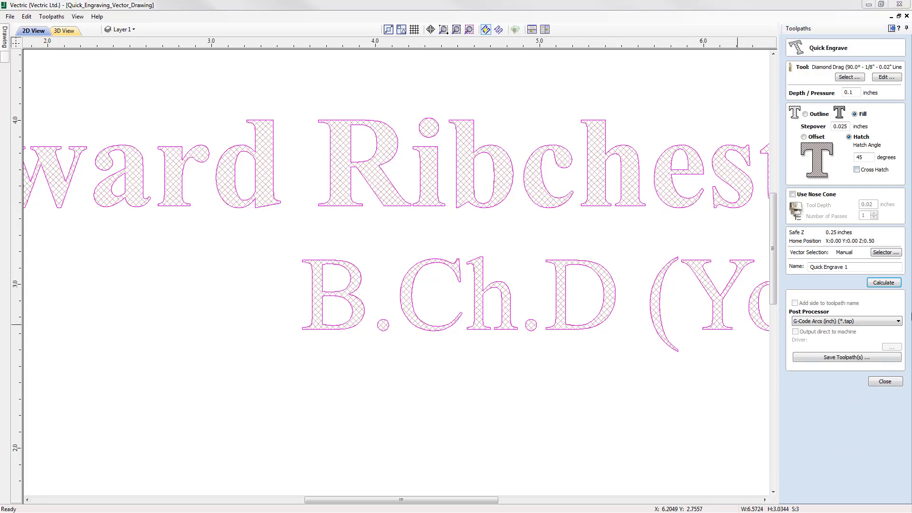
click(882, 283)
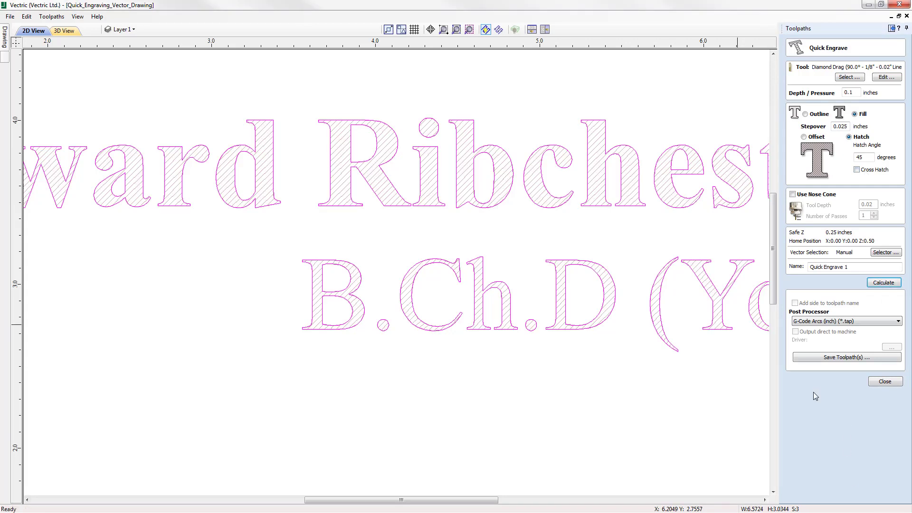
Step: Reset the 3D preview and simulate the hatch-filled engraving toolpath
click(875, 382)
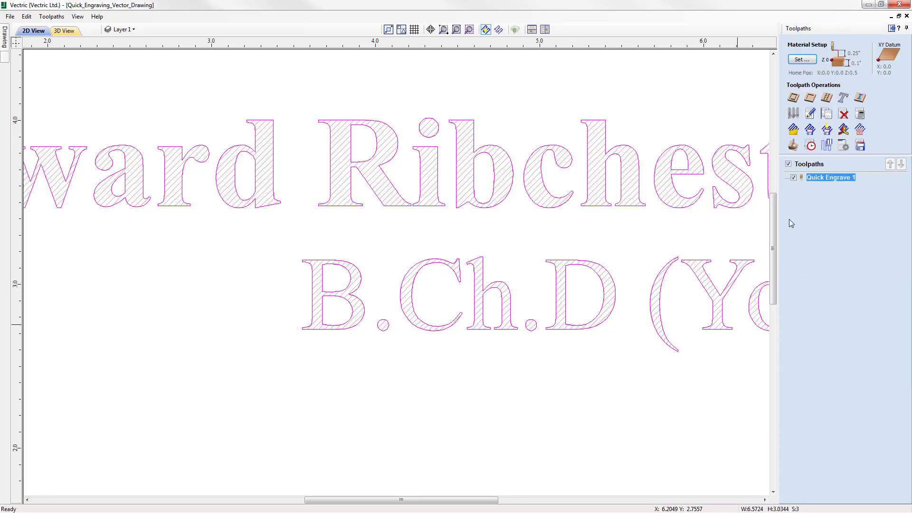
click(794, 145)
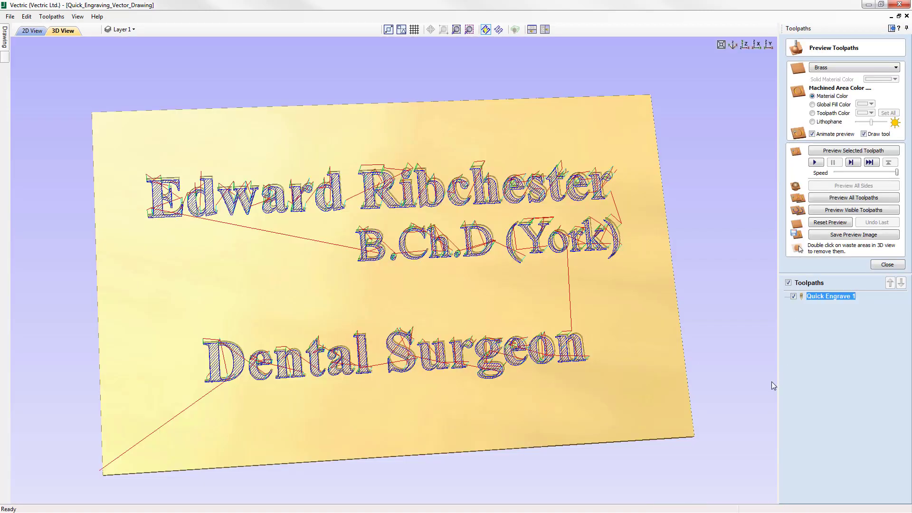
click(830, 223)
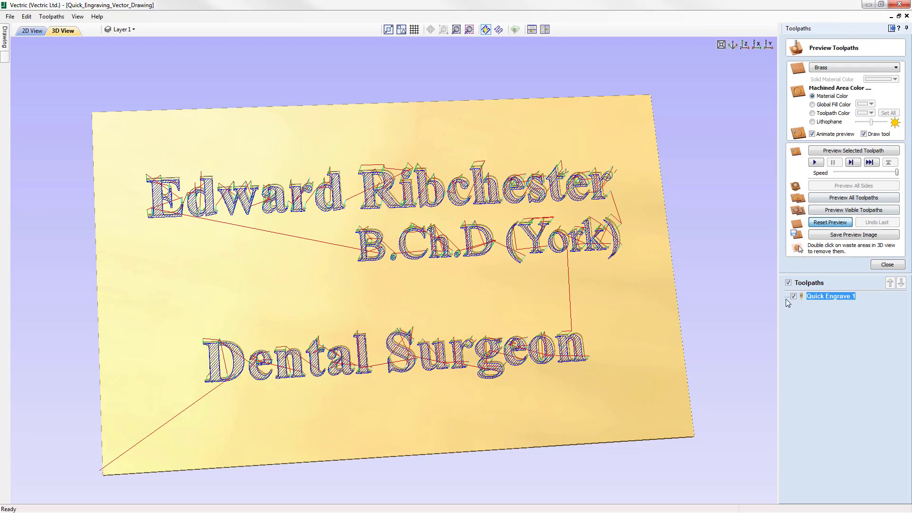
click(854, 152)
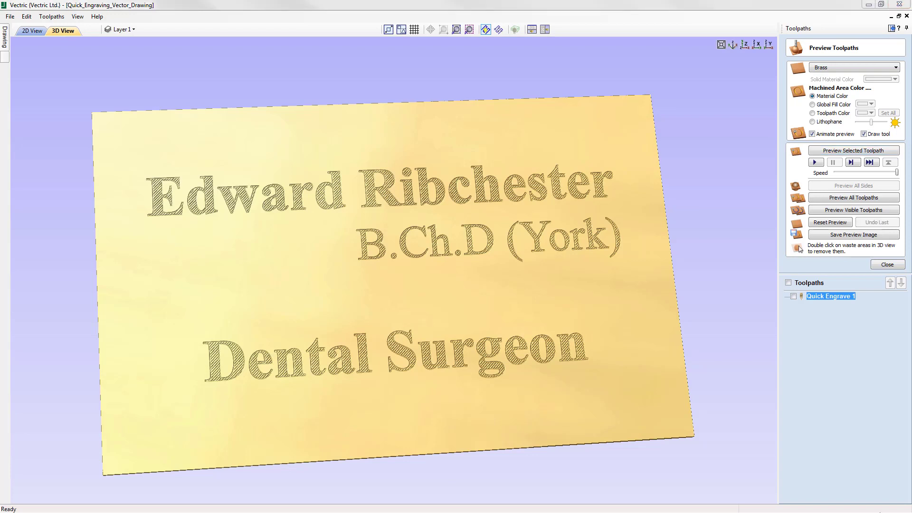
Step: Reopen the Quick Engrave toolpath for editing with the flat drawing shown, and enable the nose cone option
double_click(825, 295)
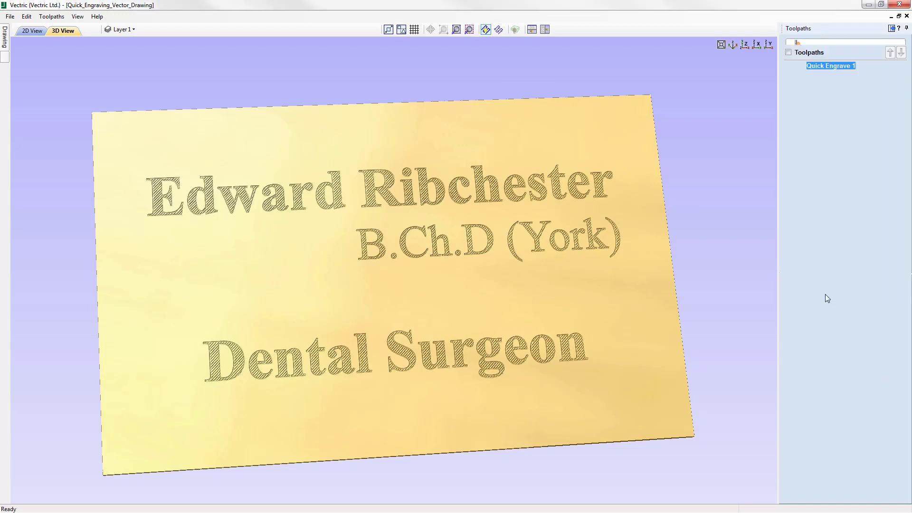
click(33, 31)
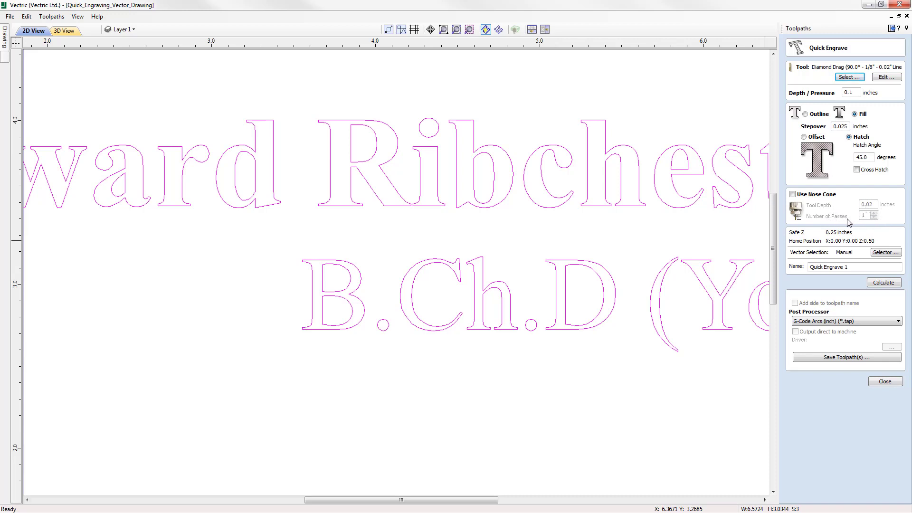
click(793, 195)
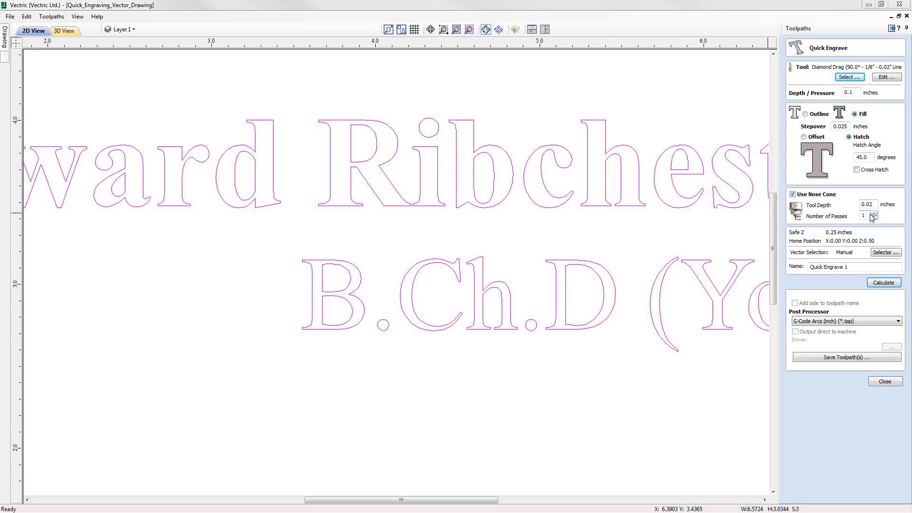
Step: Set the nose cone engraving to 3 passes and recalculate the hatch-filled Quick Engrave toolpath
click(874, 213)
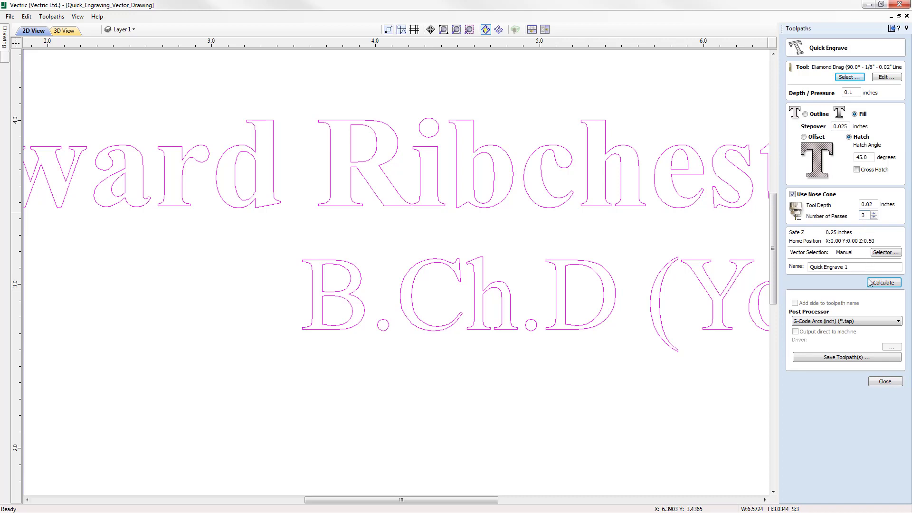
click(884, 283)
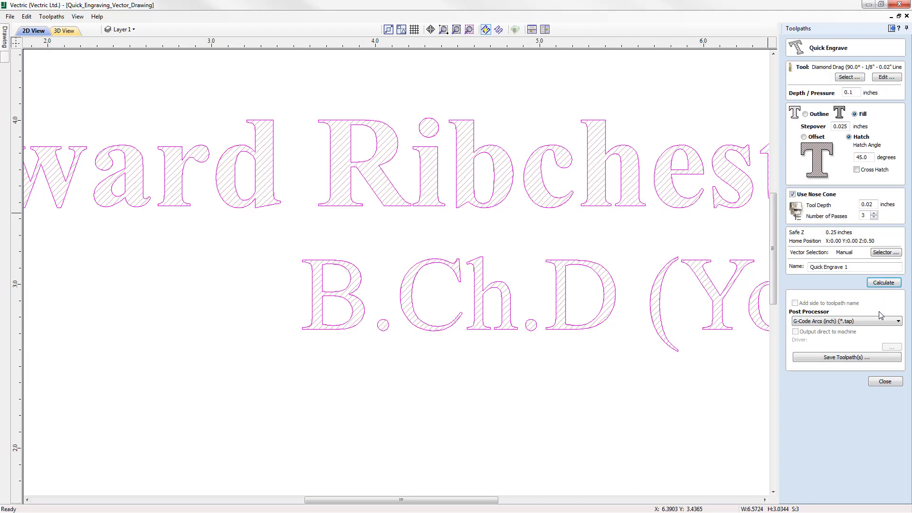
click(63, 31)
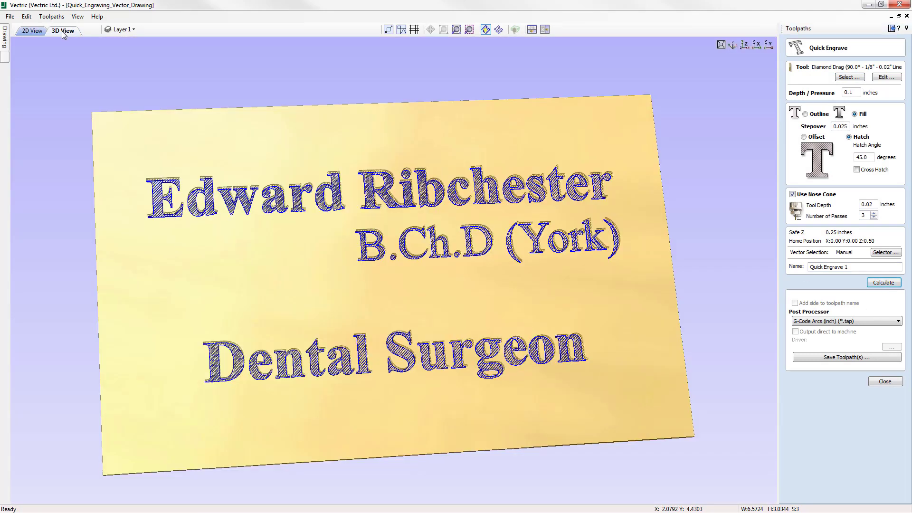
click(885, 382)
Step: Clear the previous 3D simulation and preview the recalculated three-pass nose cone toolpath on the brass plate
click(794, 150)
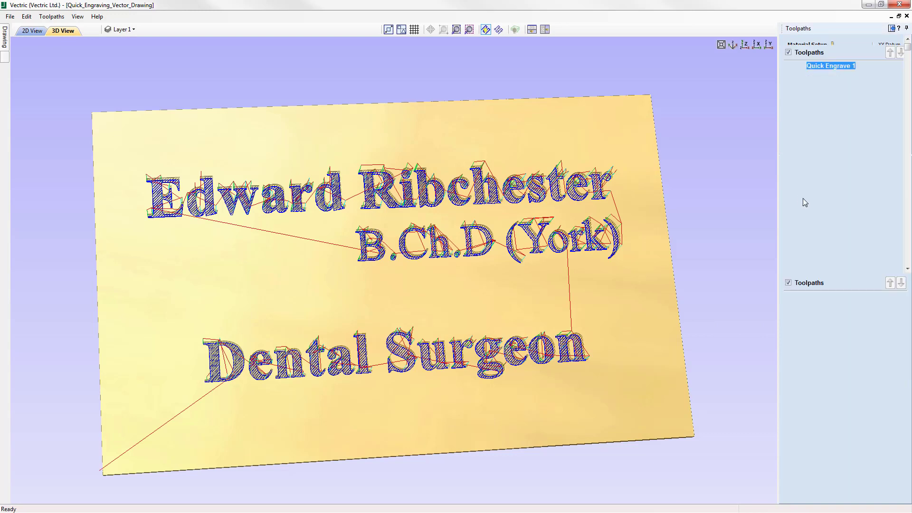
click(837, 222)
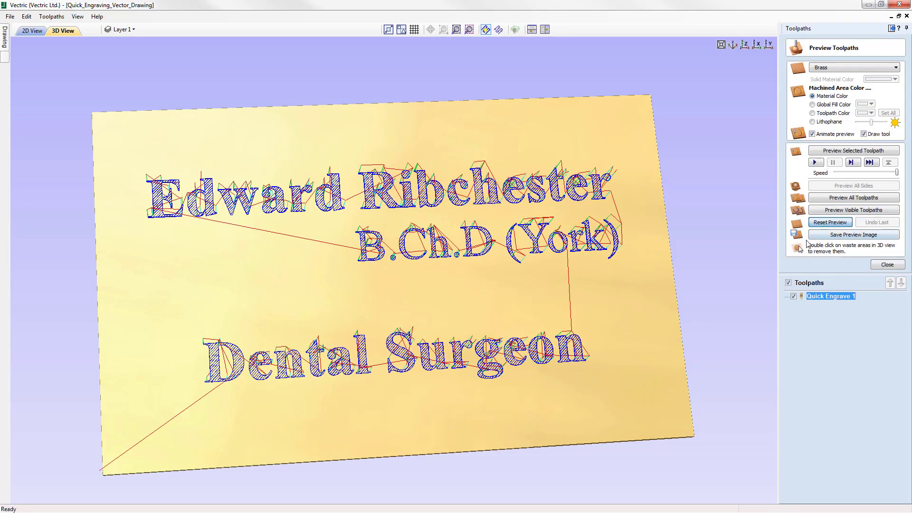
click(846, 151)
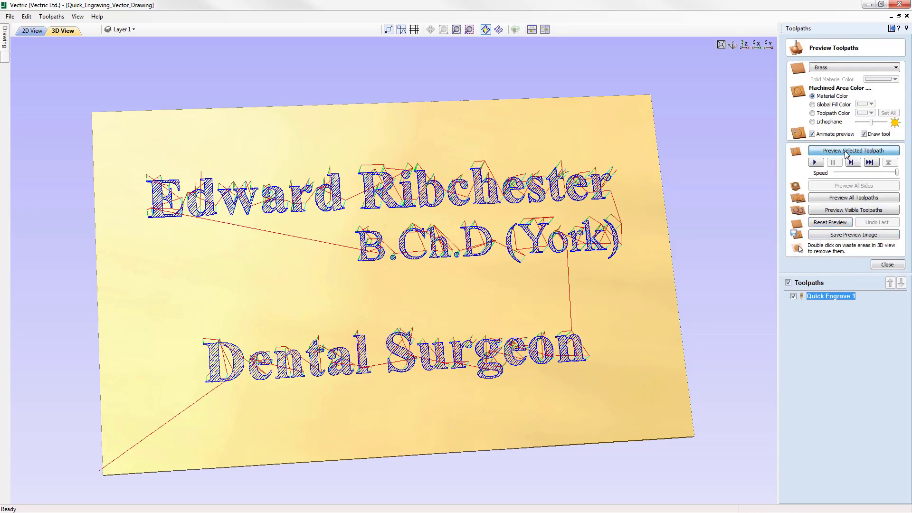
Step: Examine the simulated lettering with the toolpath hidden and shown, inspect the multiple passes around the letter B, and return to the top-down view
click(793, 296)
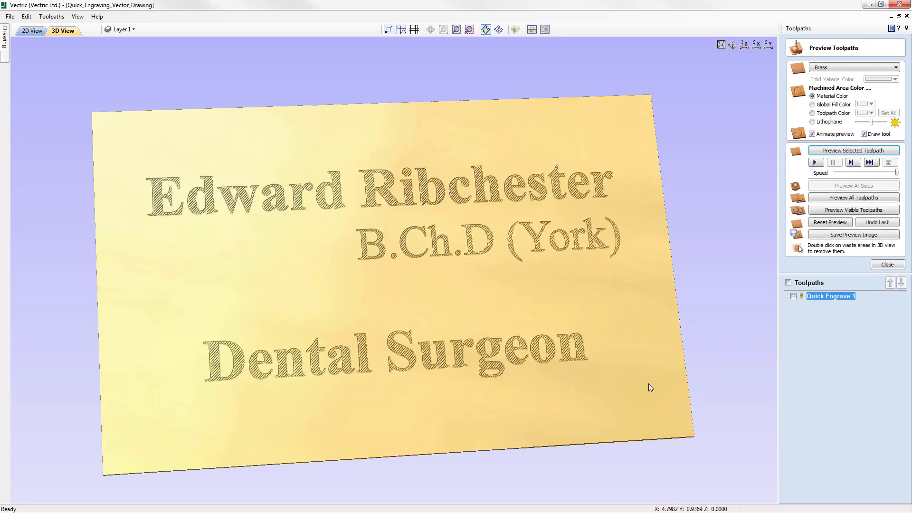
click(794, 296)
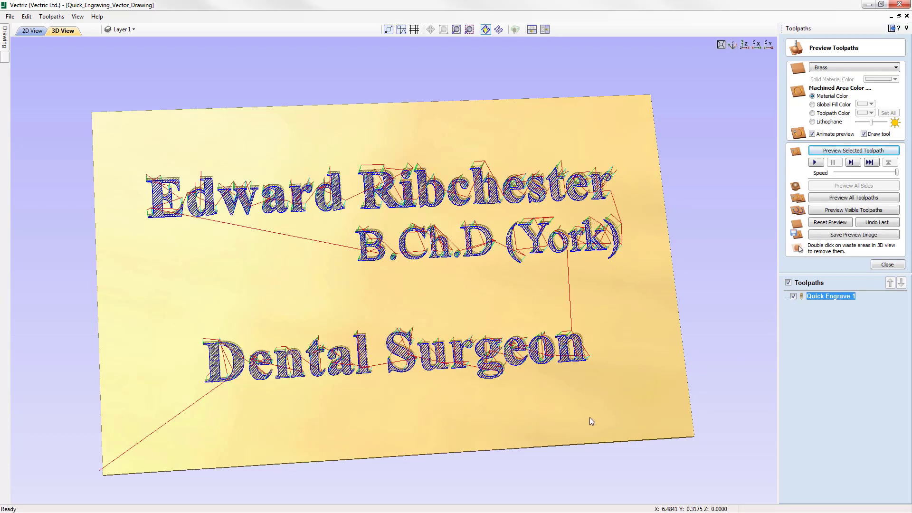
drag(589, 417, 691, 365)
scroll(691, 365, up, 10)
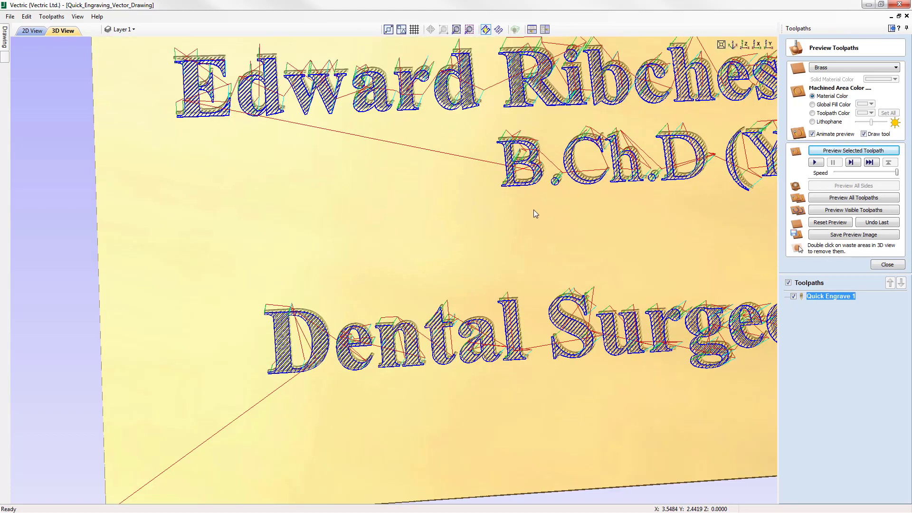
scroll(518, 273, up, 2)
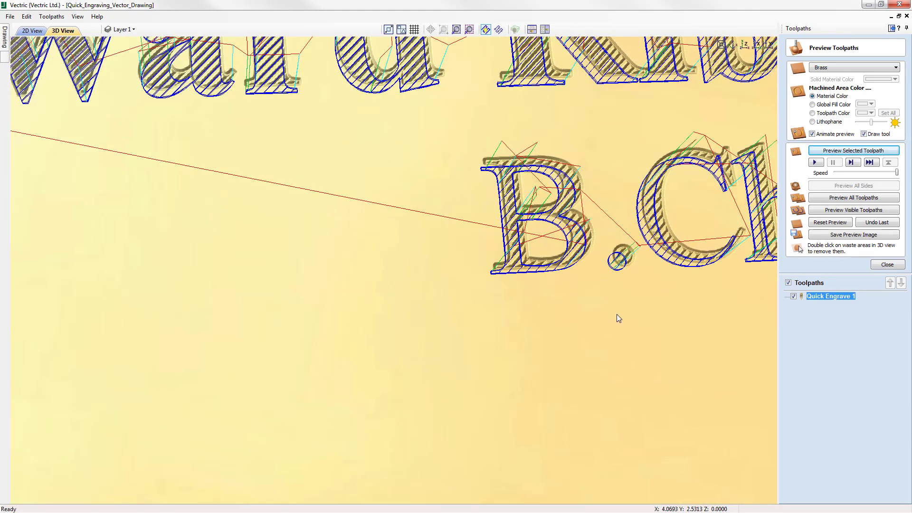
scroll(558, 315, up, 4)
scroll(554, 284, up, 2)
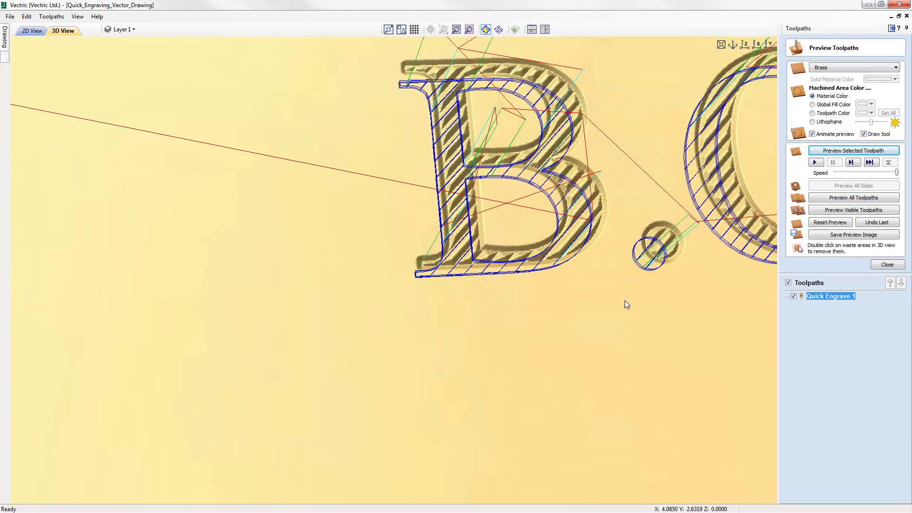
scroll(613, 290, up, 4)
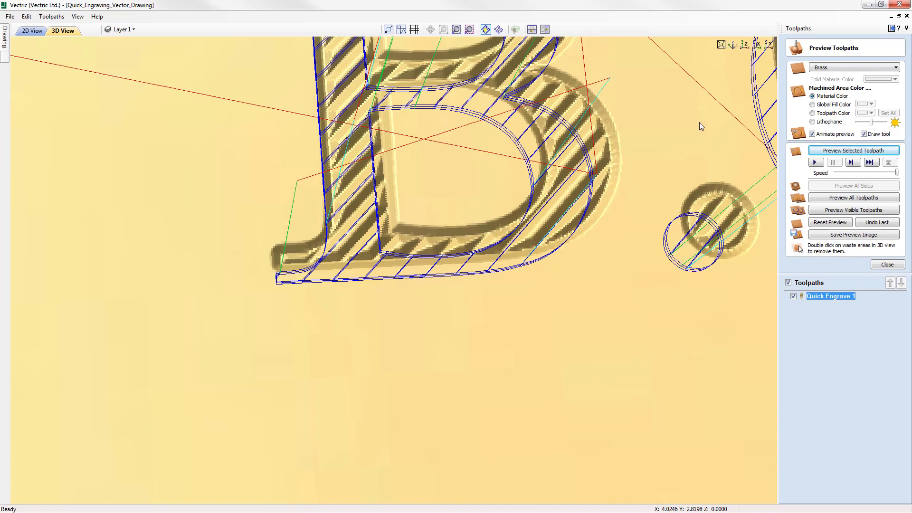
click(745, 45)
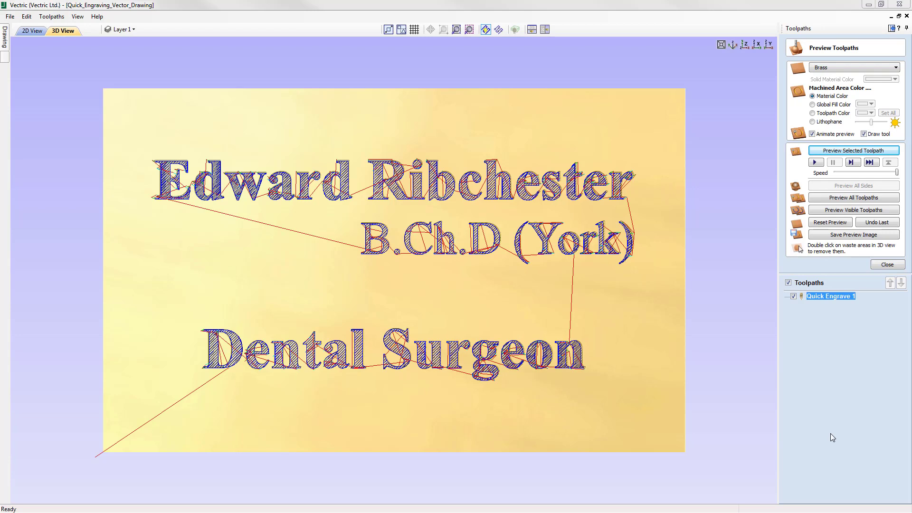
Step: Reopen the Quick Engrave toolpath for editing and choose the Roland EGX-300 post processor
double_click(829, 297)
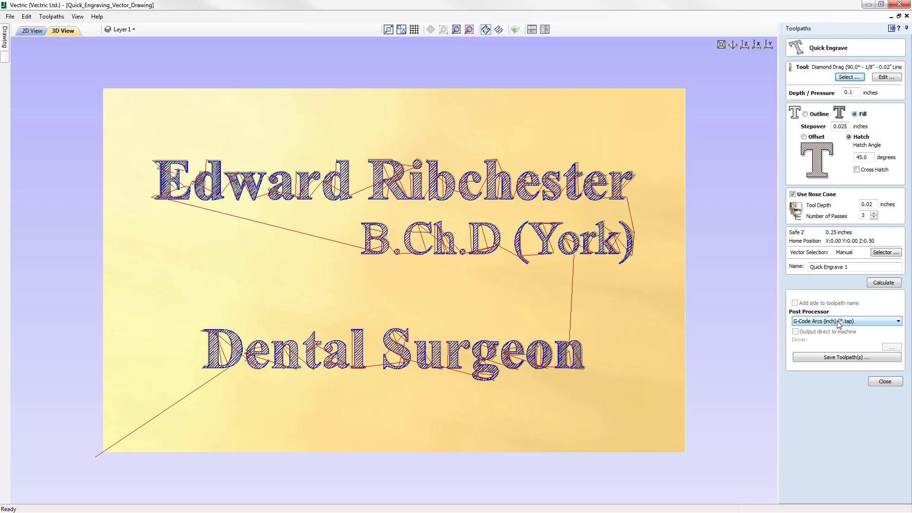
click(839, 322)
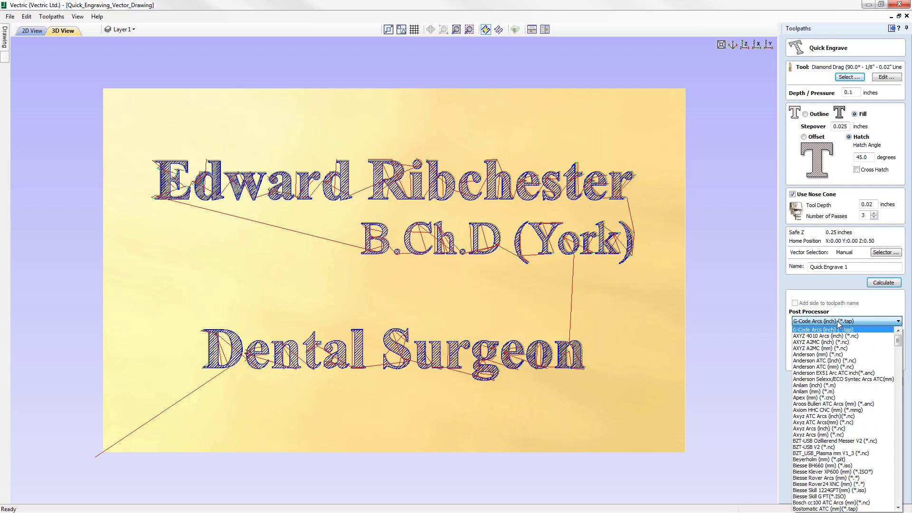
key(r)
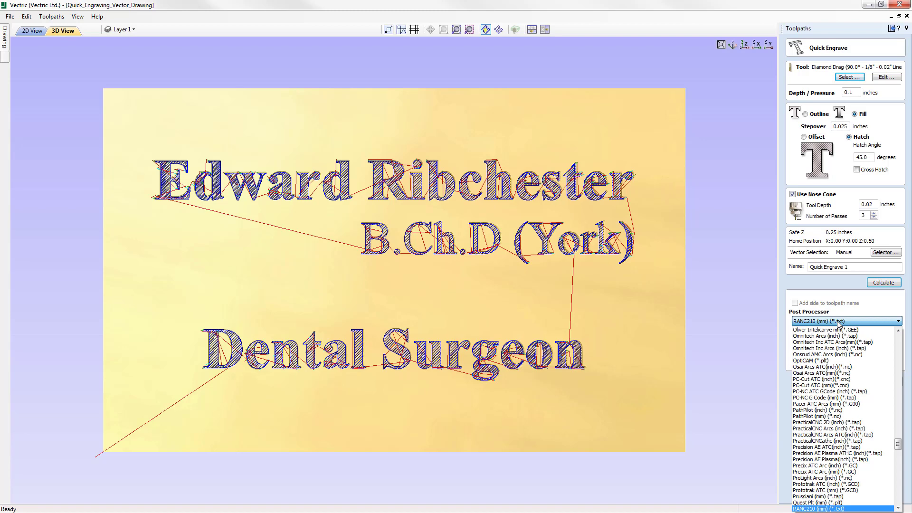
scroll(851, 409, down, 6)
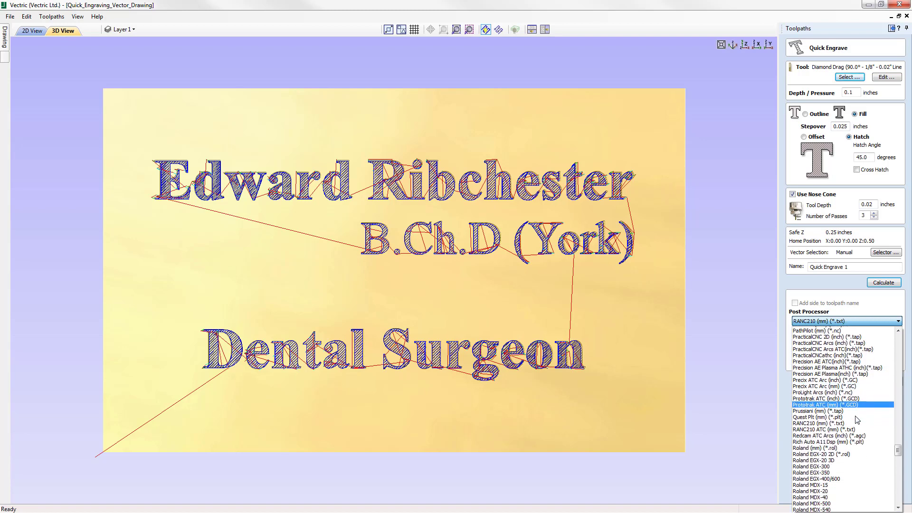
scroll(858, 420, down, 3)
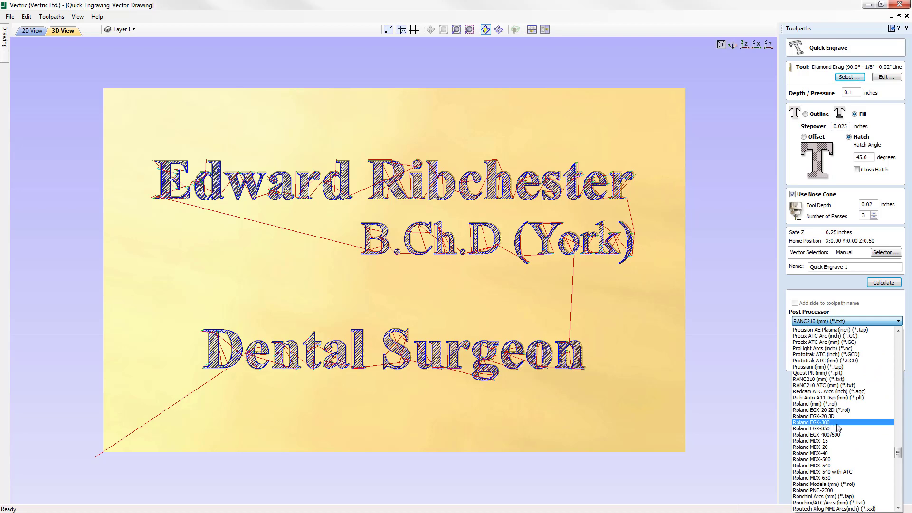
click(837, 422)
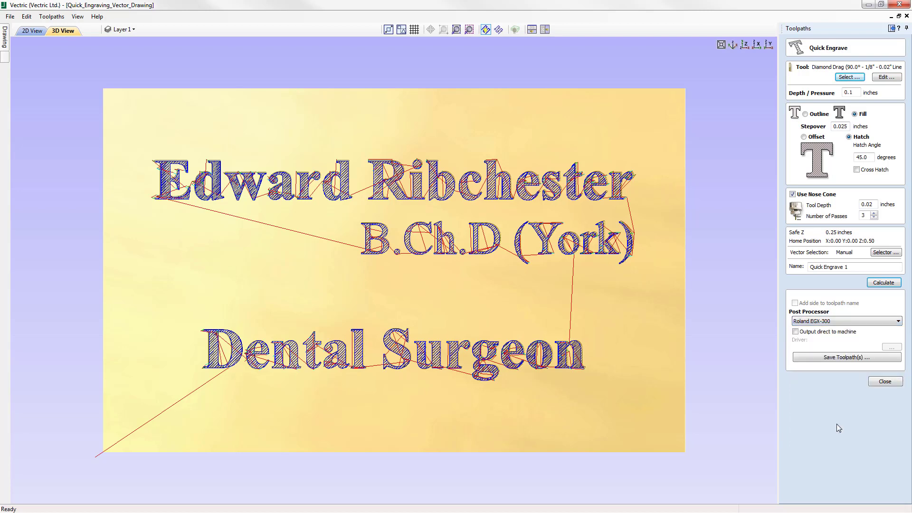
Step: Enable direct output to the machine and accept Adobe PDF as the output driver
click(796, 332)
click(892, 347)
key(Return)
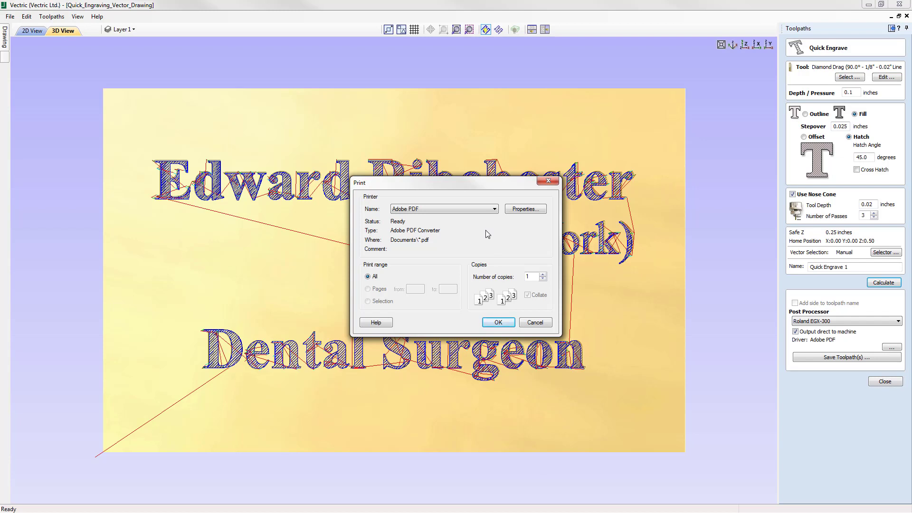
click(482, 209)
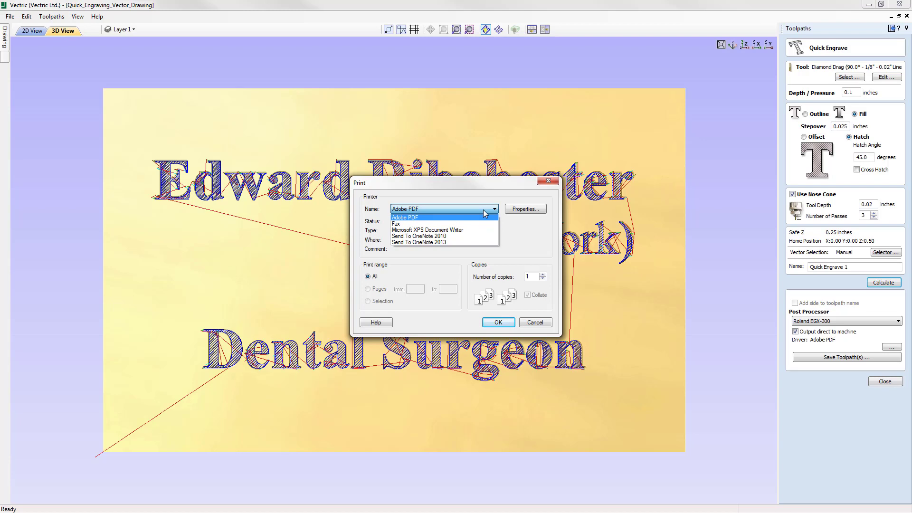
click(538, 237)
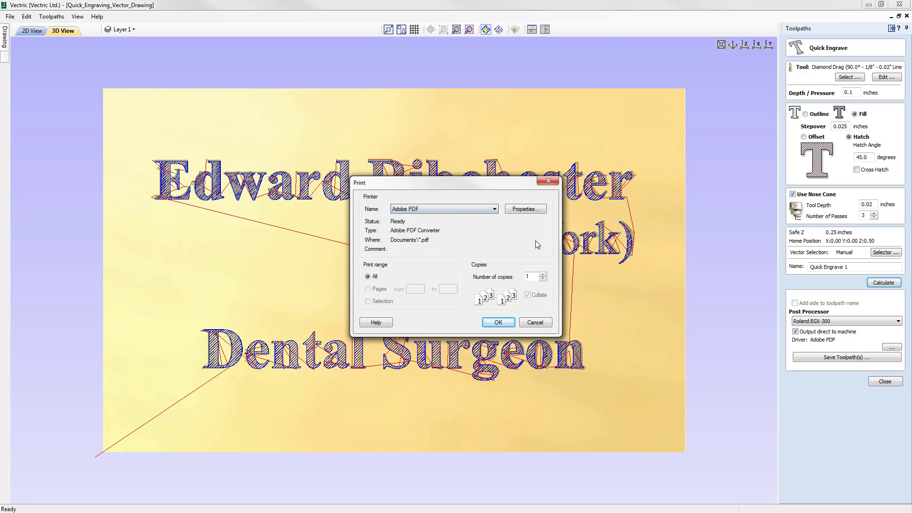
click(498, 322)
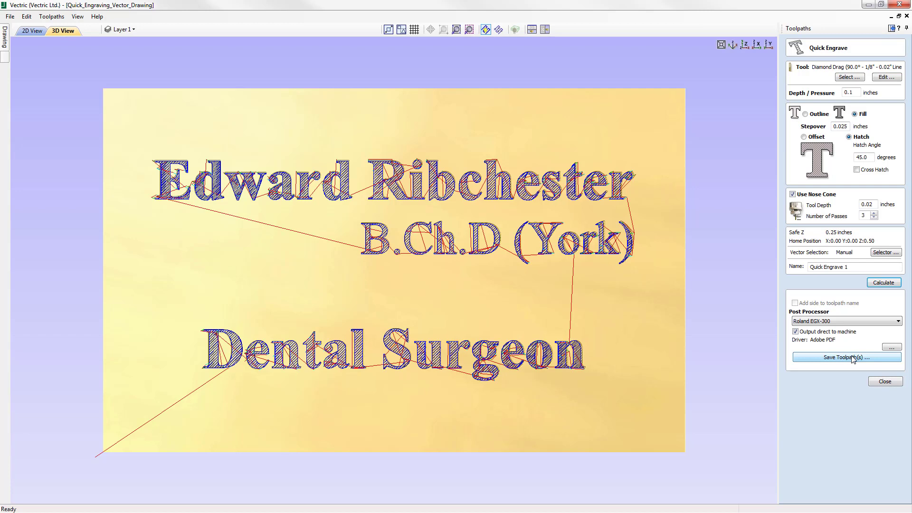
Step: Leave the Quick Engrave settings and review the Save Toolpaths options for the visible toolpath without saving it
click(887, 383)
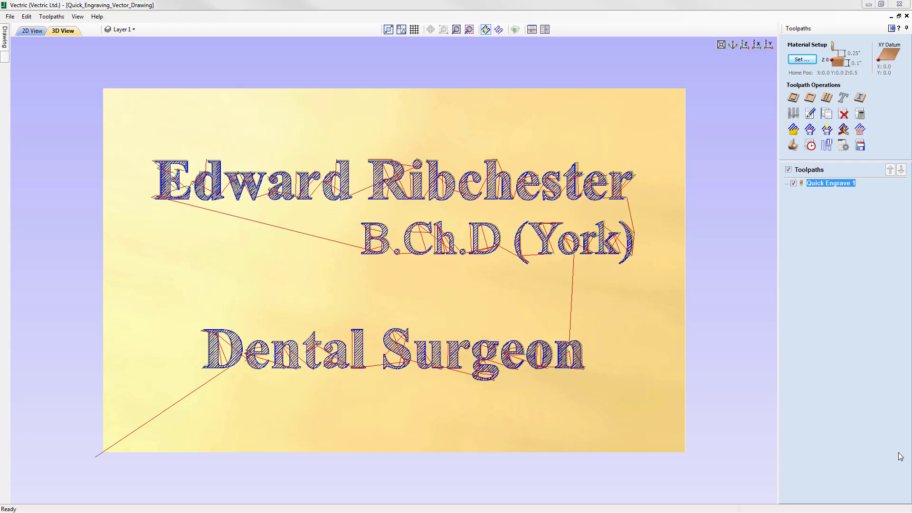
click(860, 145)
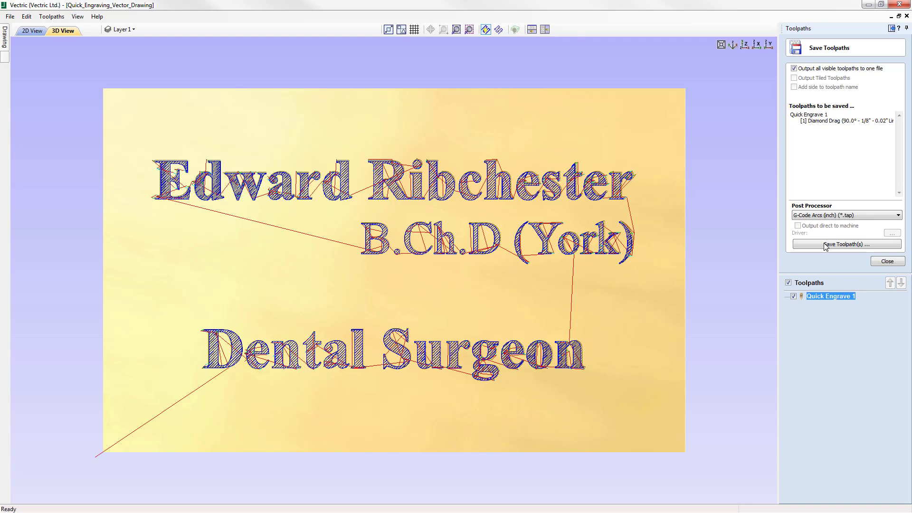
click(887, 261)
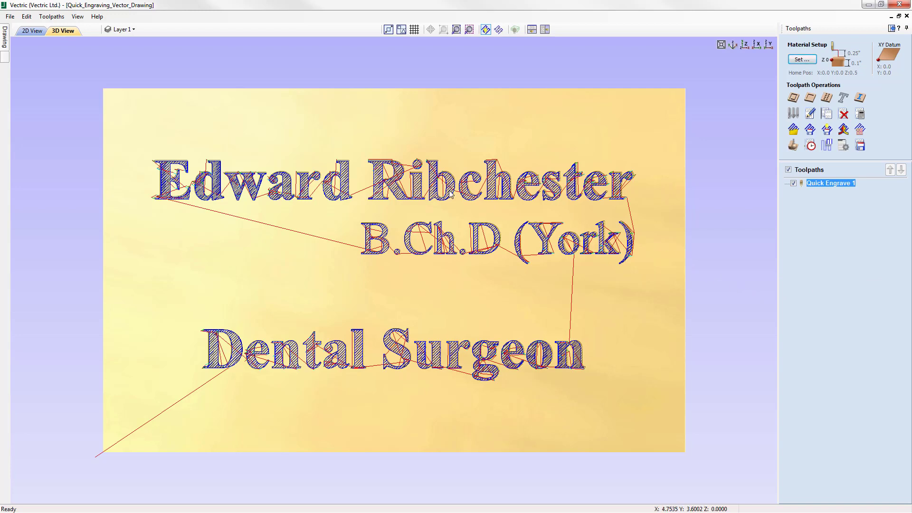
Step: Save a copy of the drawing as a VCarve file named Quick_Engraving_Toolpath_Guide _2D_Toolpaths
click(9, 16)
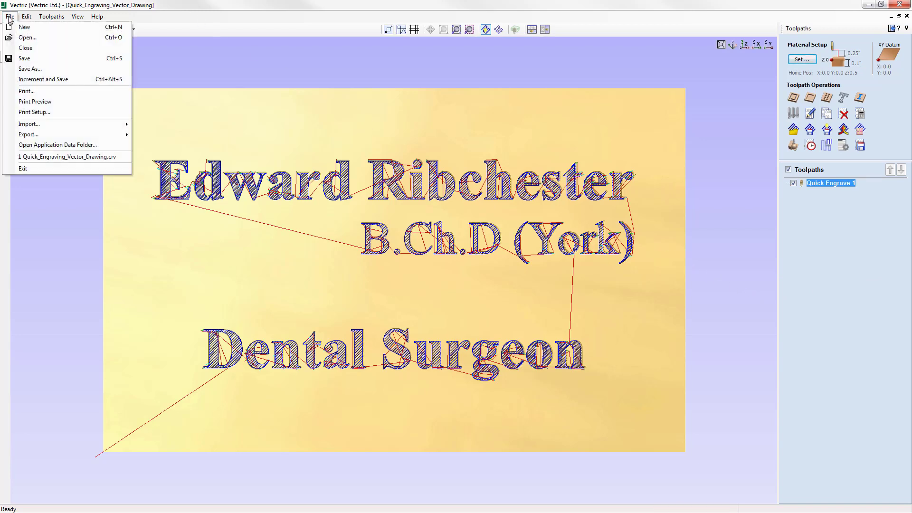
click(30, 69)
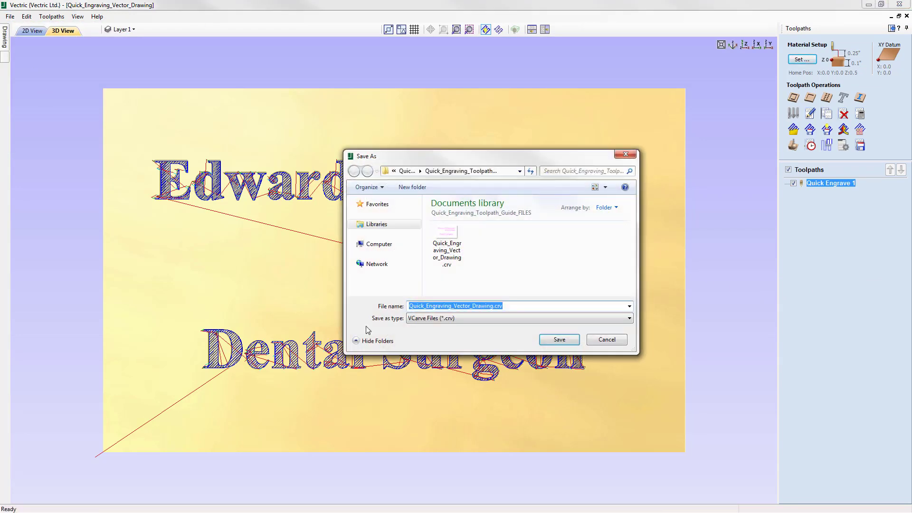
right_click(481, 311)
click(500, 346)
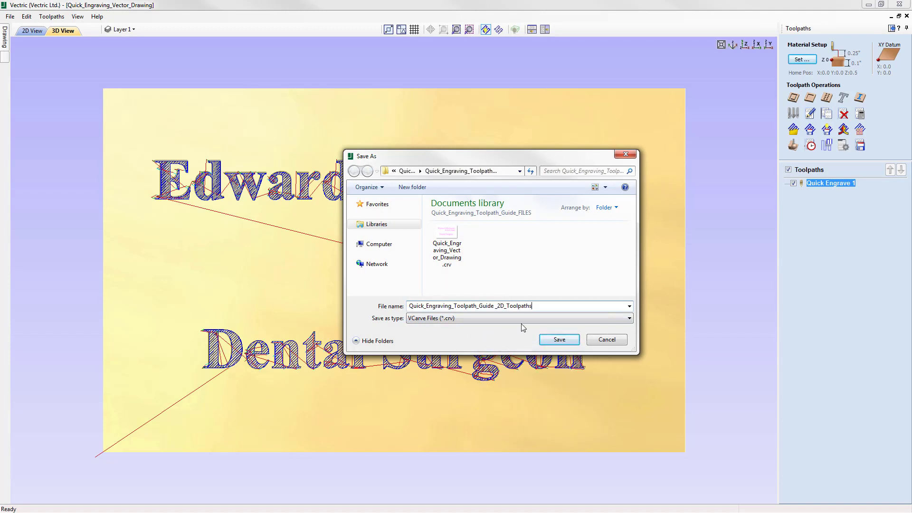
click(566, 338)
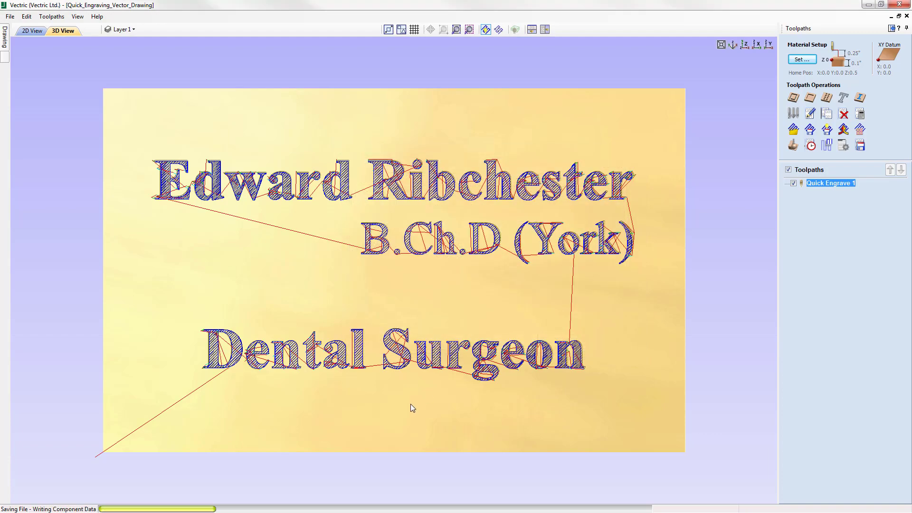